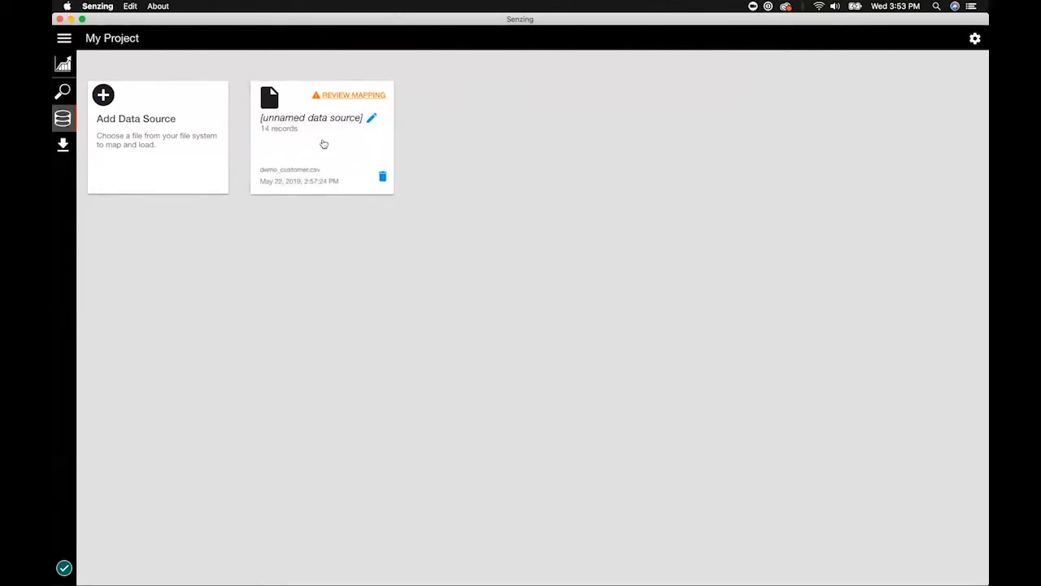
- Open the mappings of the demo_customer.csv data source, close the mapping guidance and look over the columns
click(323, 144)
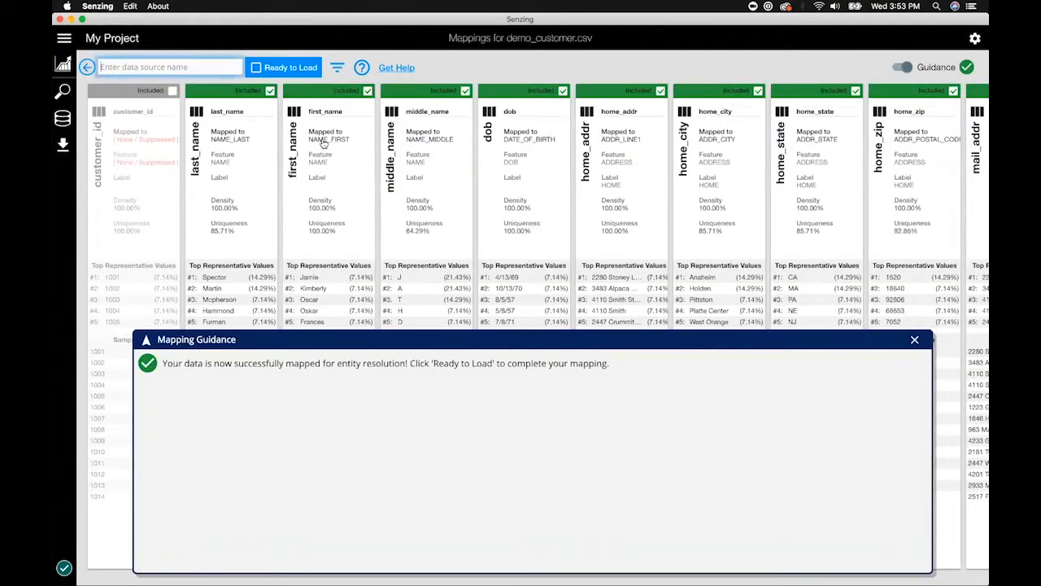
click(916, 341)
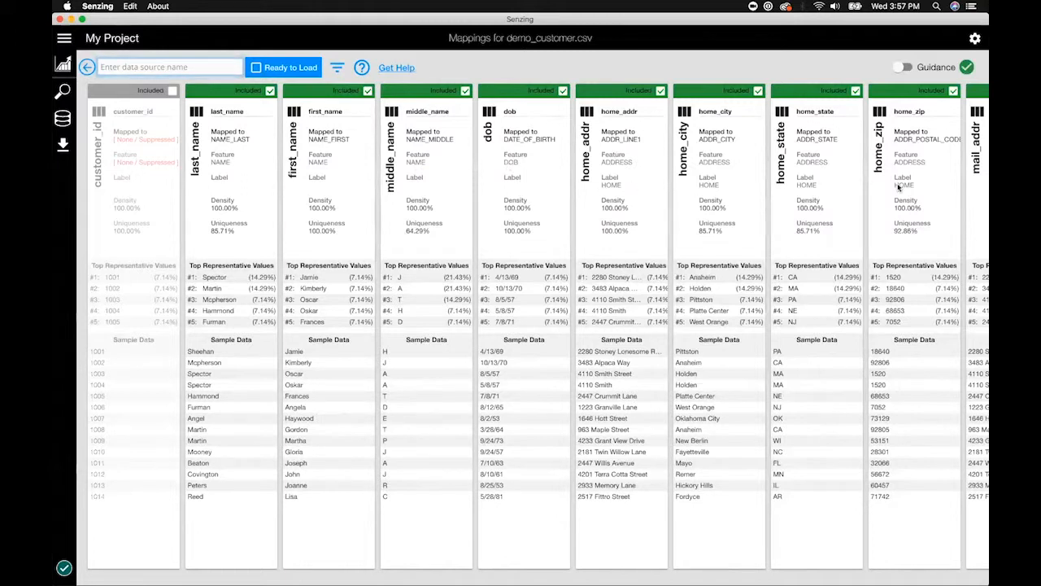
scroll(899, 188, right, 8)
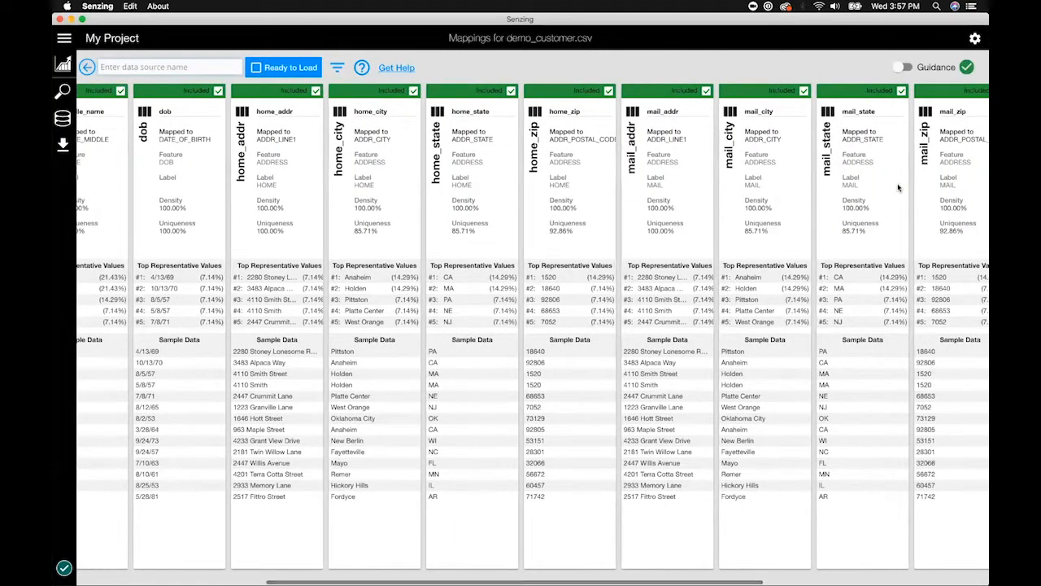
scroll(899, 187, left, 8)
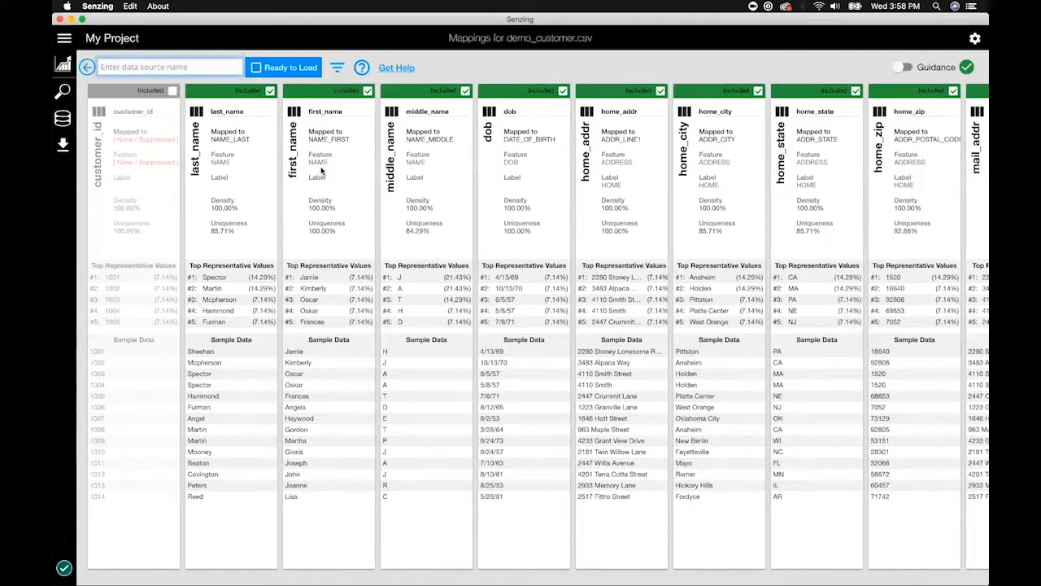
- Choose NAME_LAST as the mapping of the last_name column and save the first_name column mapped to NAME_FIRST
click(230, 143)
click(233, 142)
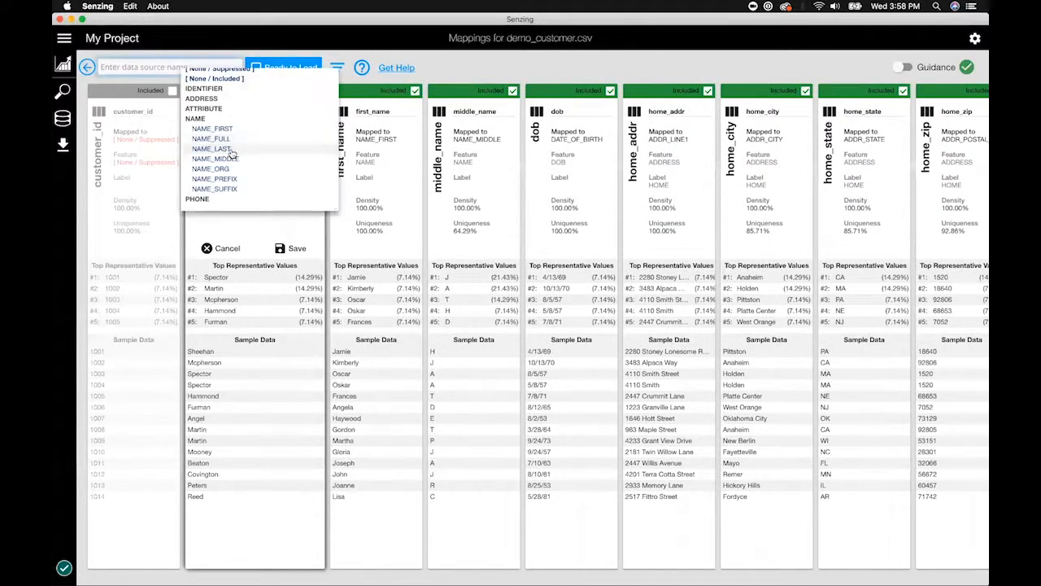
click(232, 151)
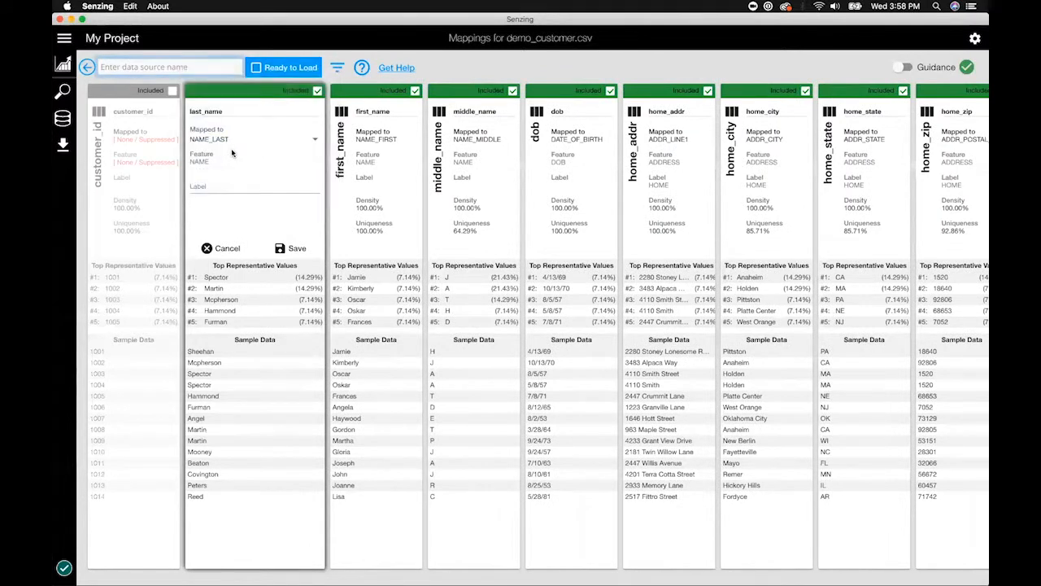
click(382, 143)
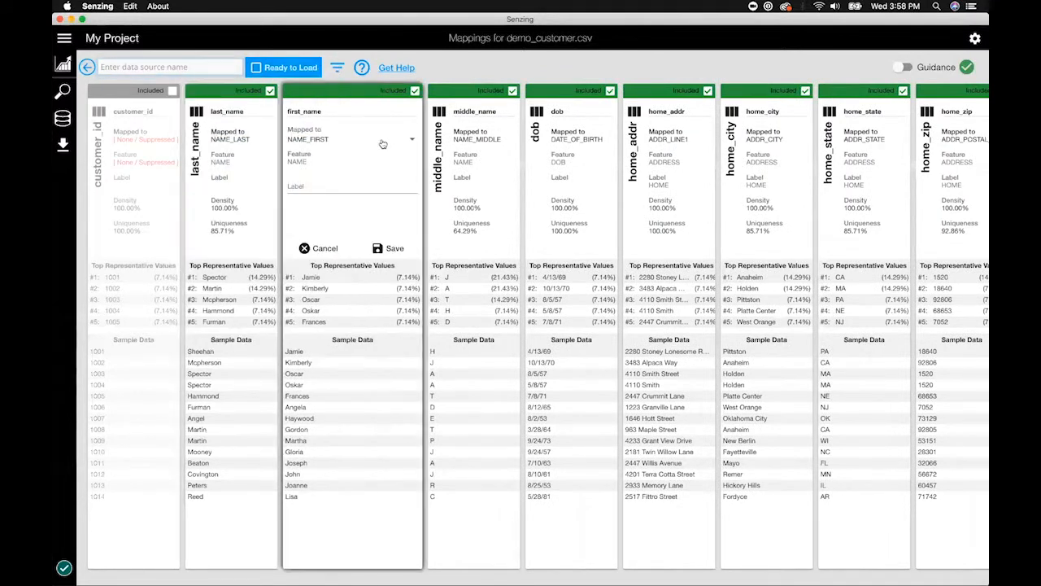
click(384, 247)
- Include the last_name column, map it to the NAME_LAST attribute and save the mapping
scroll(538, 222, right, 8)
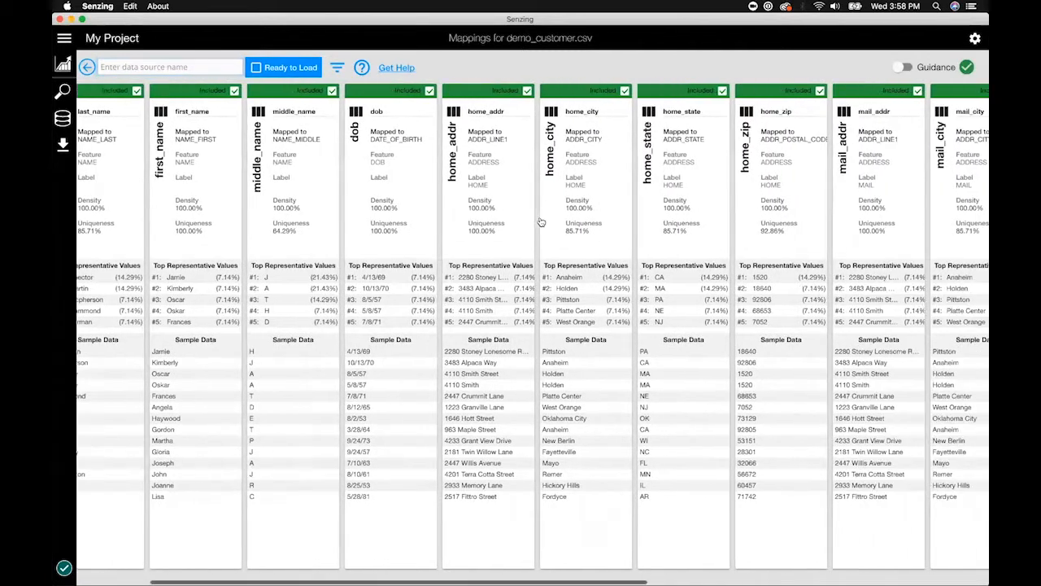
scroll(689, 190, right, 9)
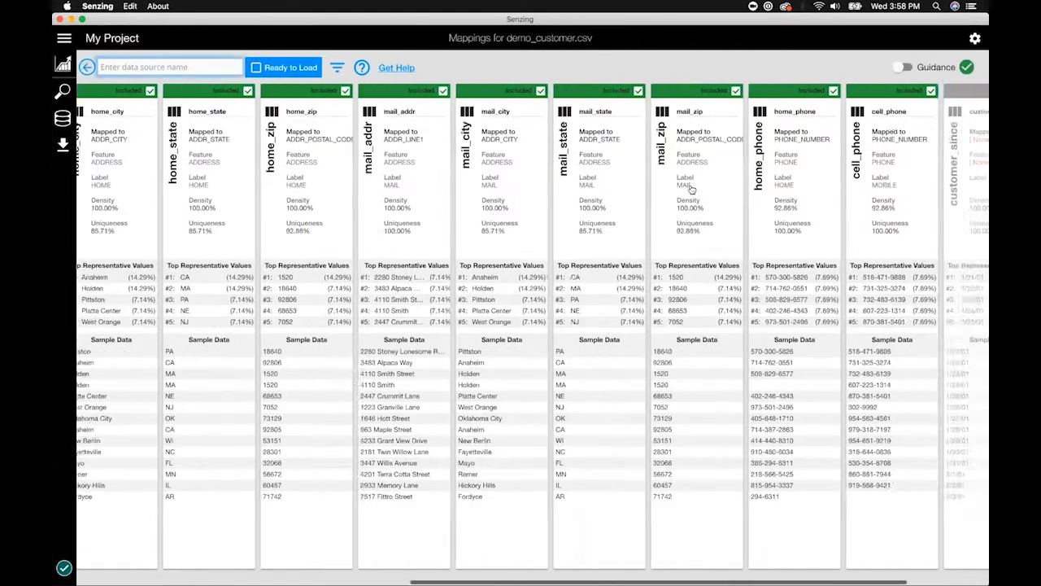
scroll(691, 189, left, 17)
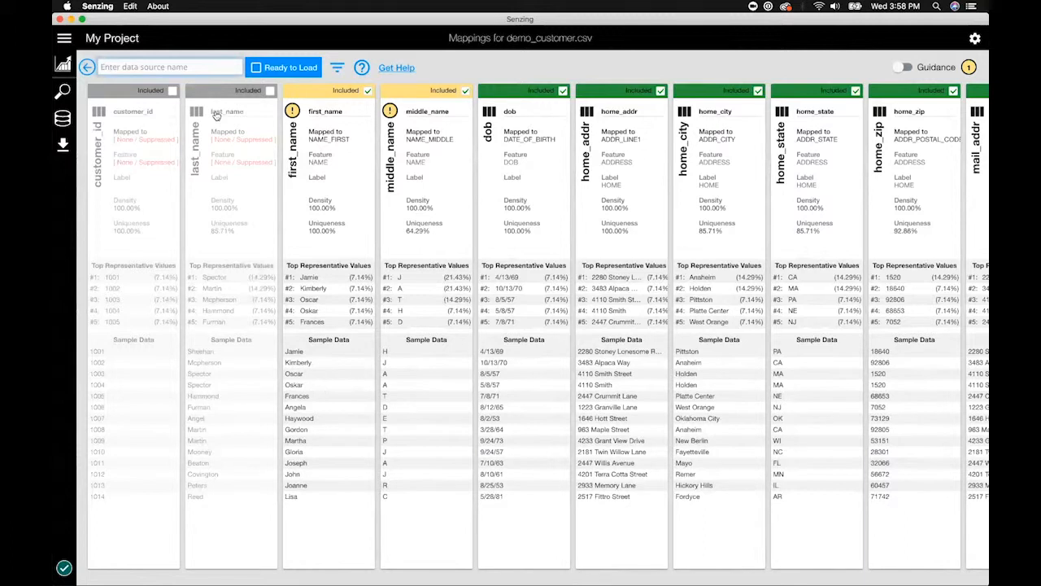
click(270, 91)
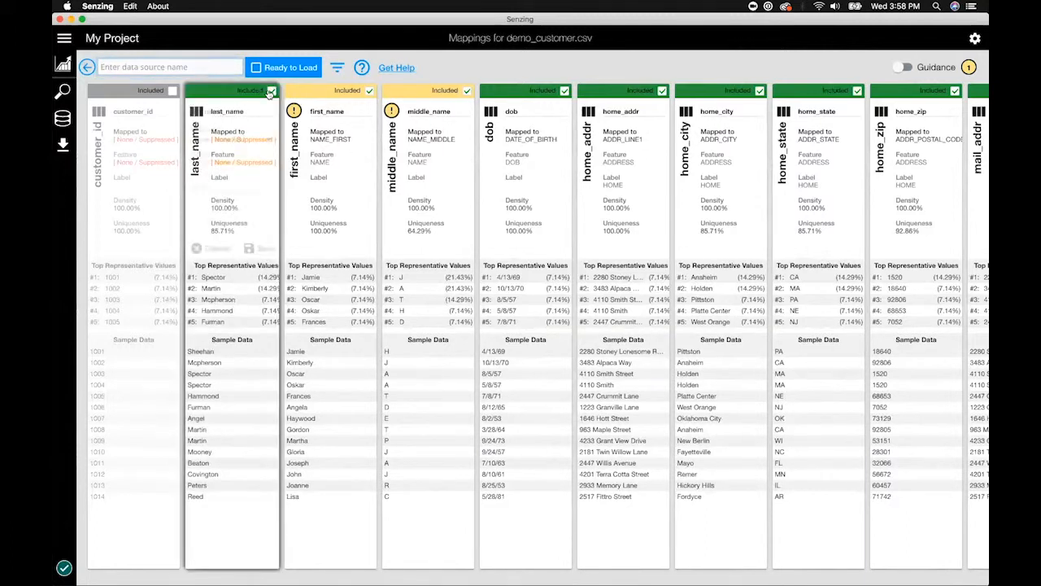
click(305, 143)
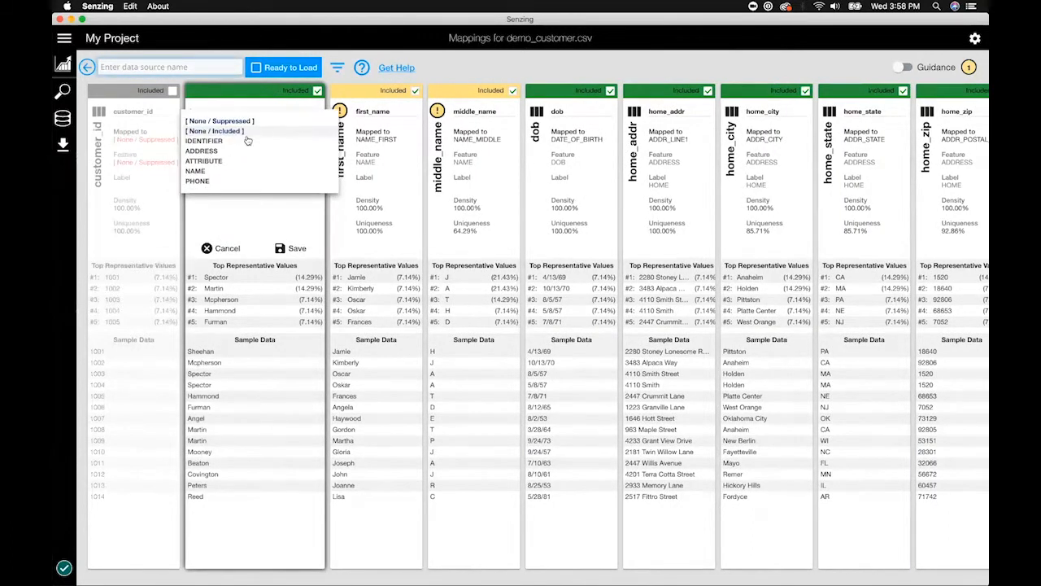
click(238, 170)
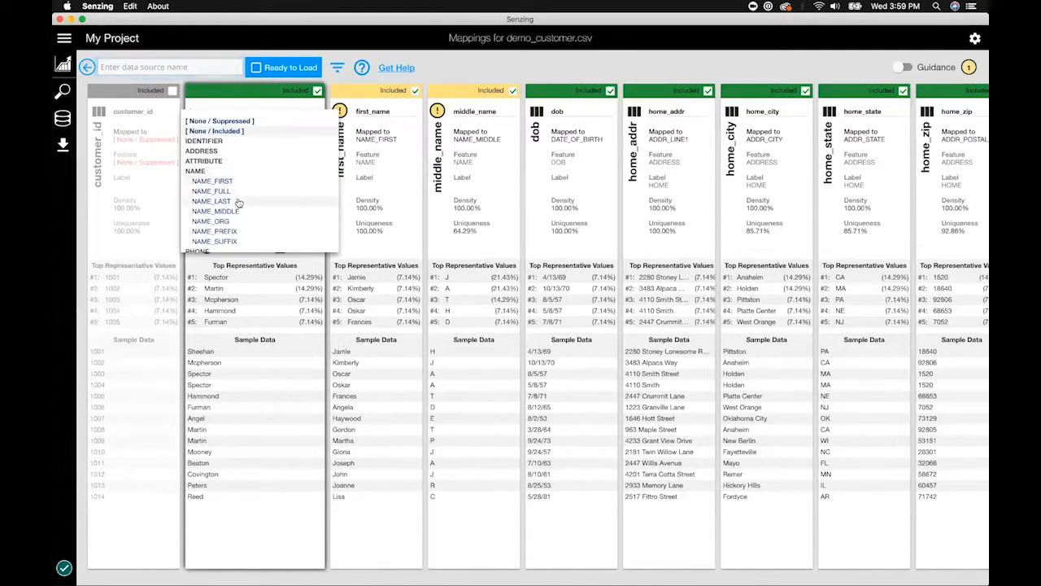
click(238, 202)
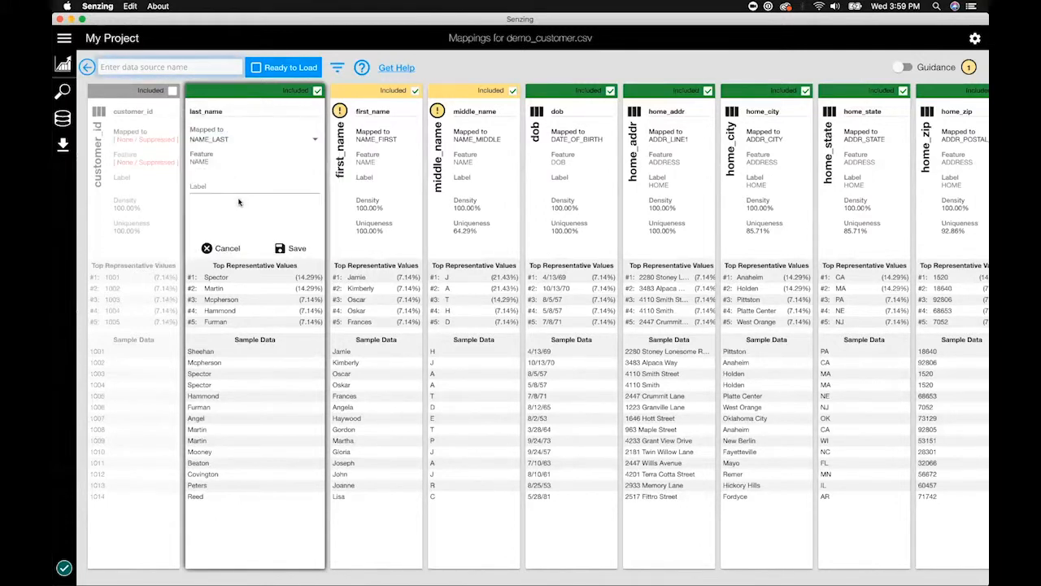
click(295, 248)
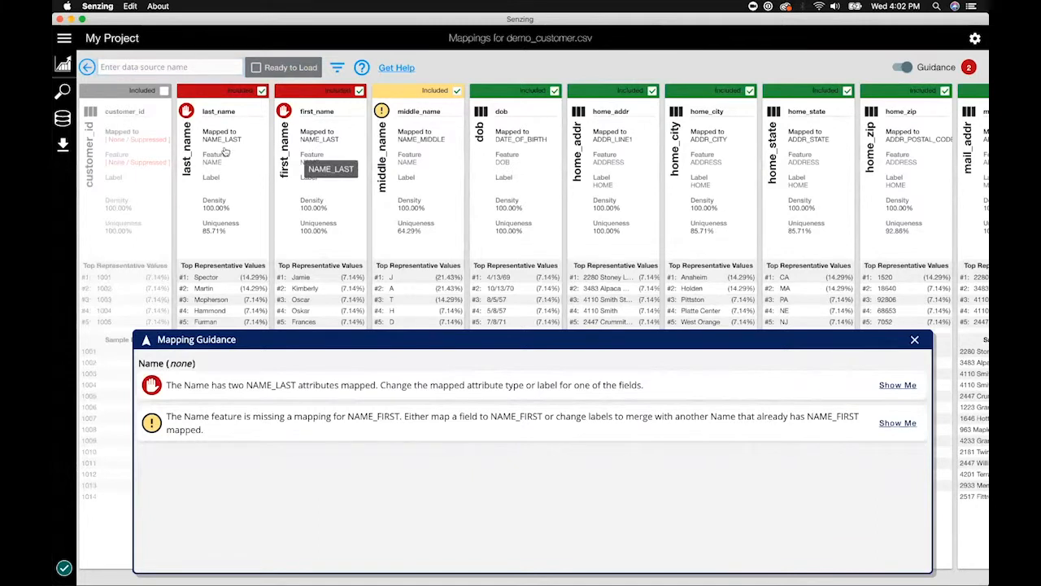
- Map the first_name column to the NAME_FIRST attribute and save the mapping
click(320, 139)
click(320, 140)
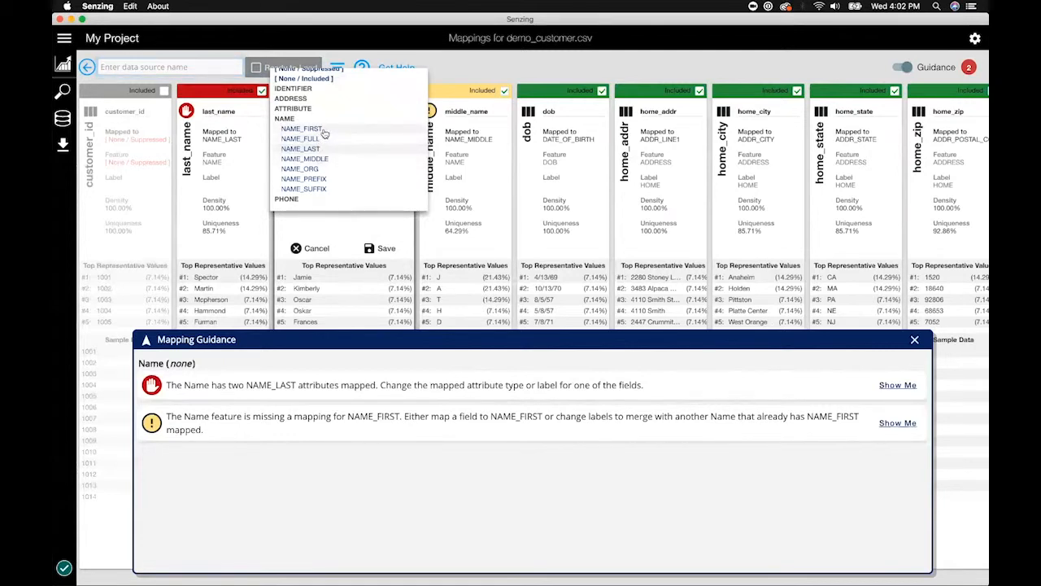
click(323, 132)
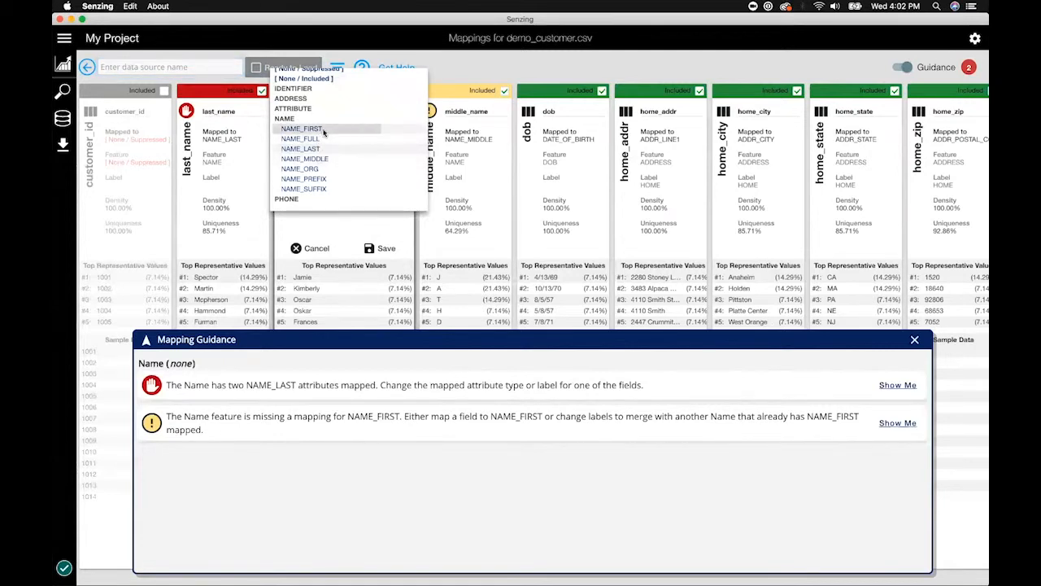
click(376, 248)
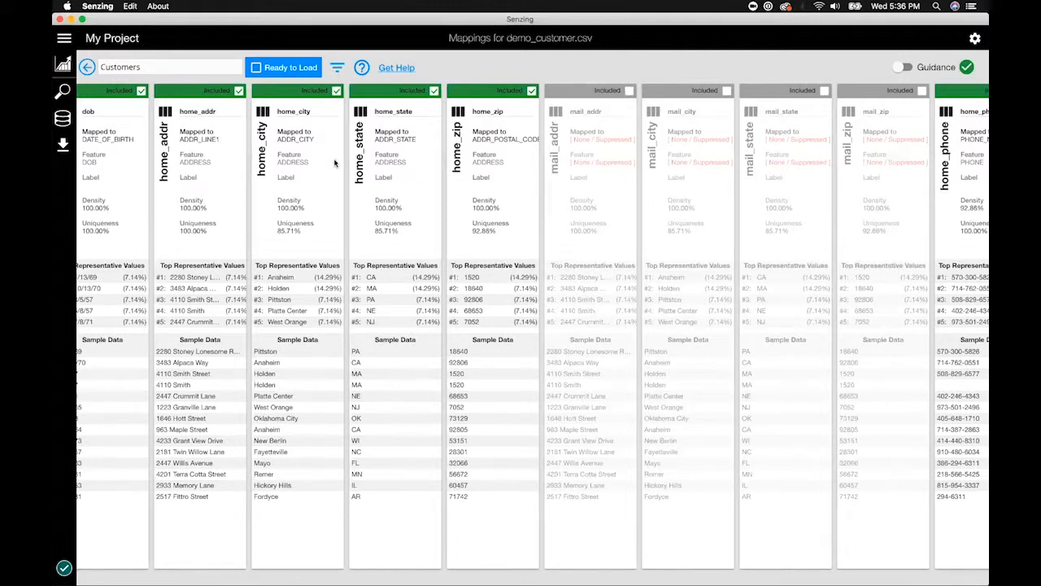
- Label the home_addr column HOME and save its mapping
click(196, 185)
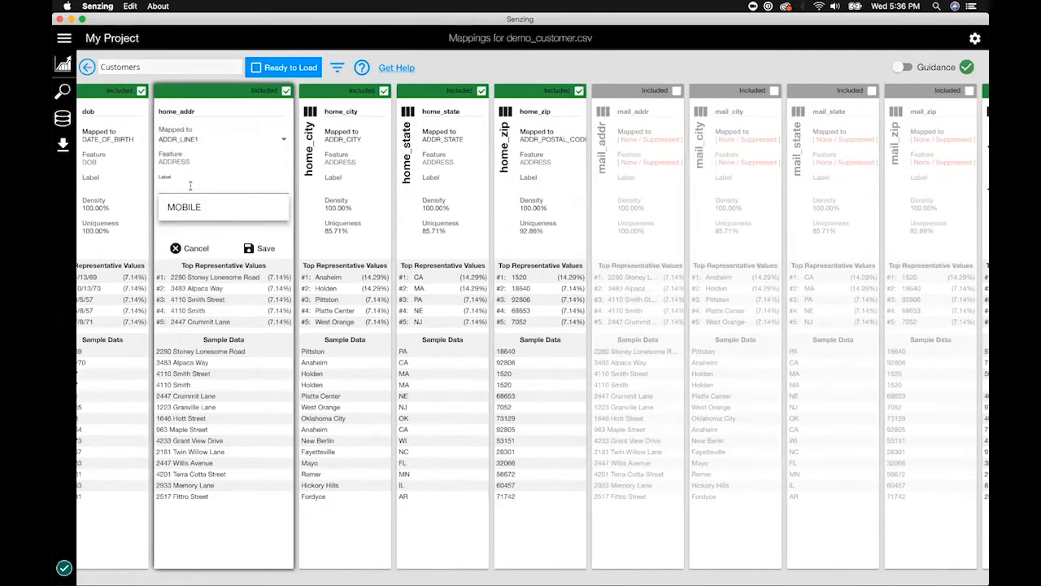
text(H)
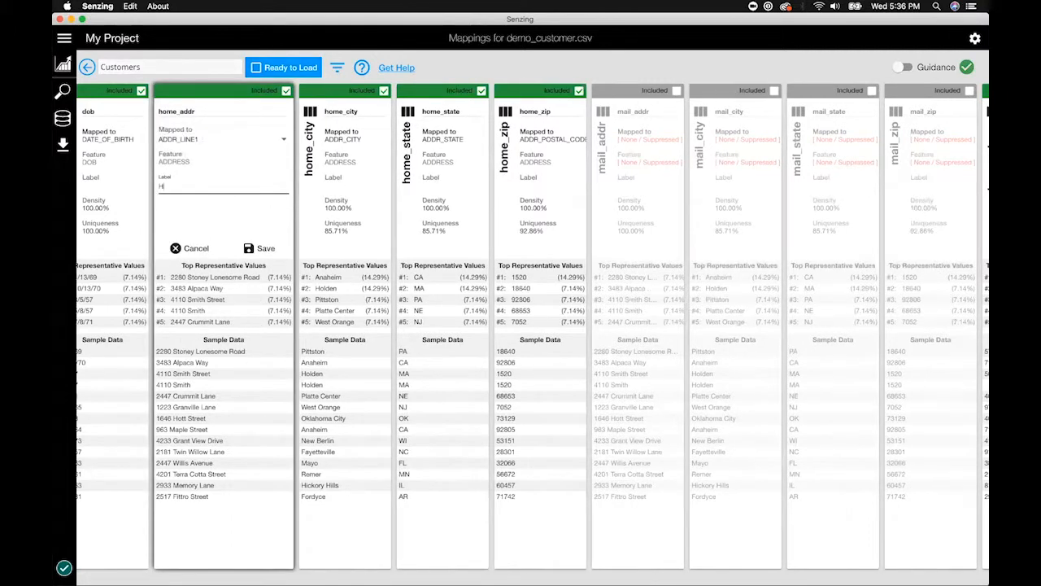
text(OME)
click(264, 255)
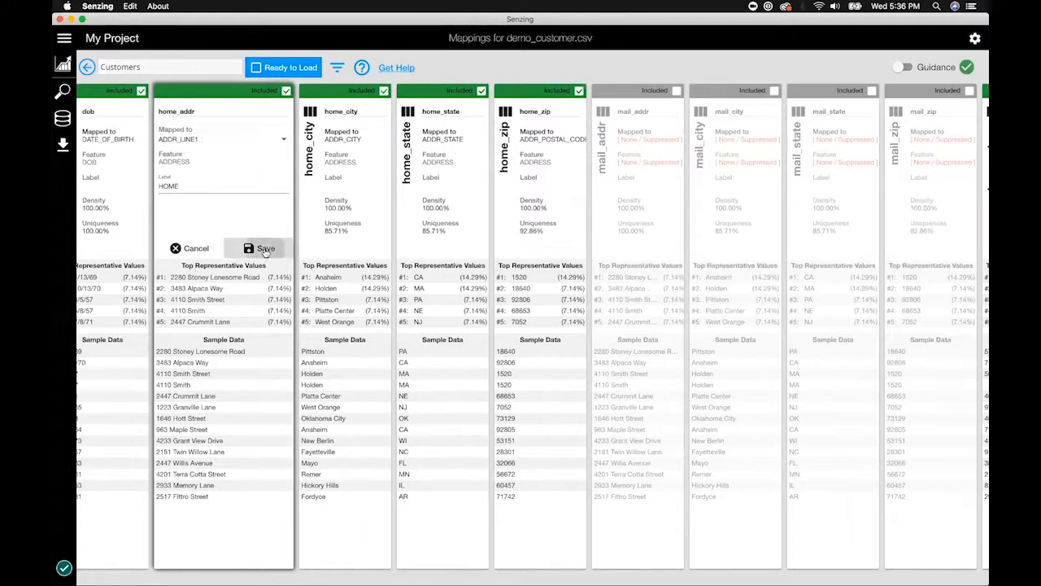
- Assign the existing HOME label to the home_city and home_state columns, saving each mapping
click(284, 187)
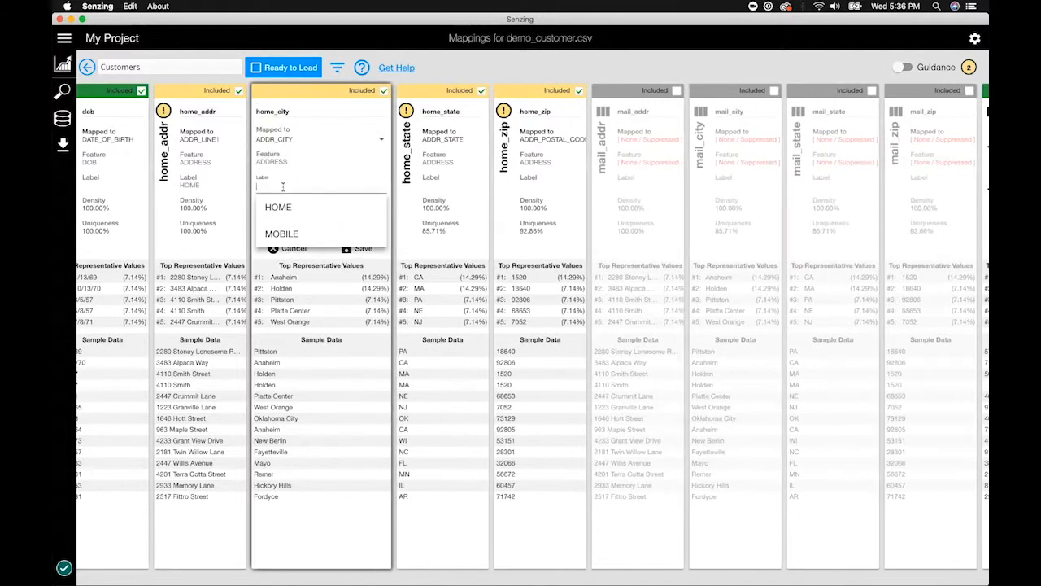
click(288, 209)
click(360, 249)
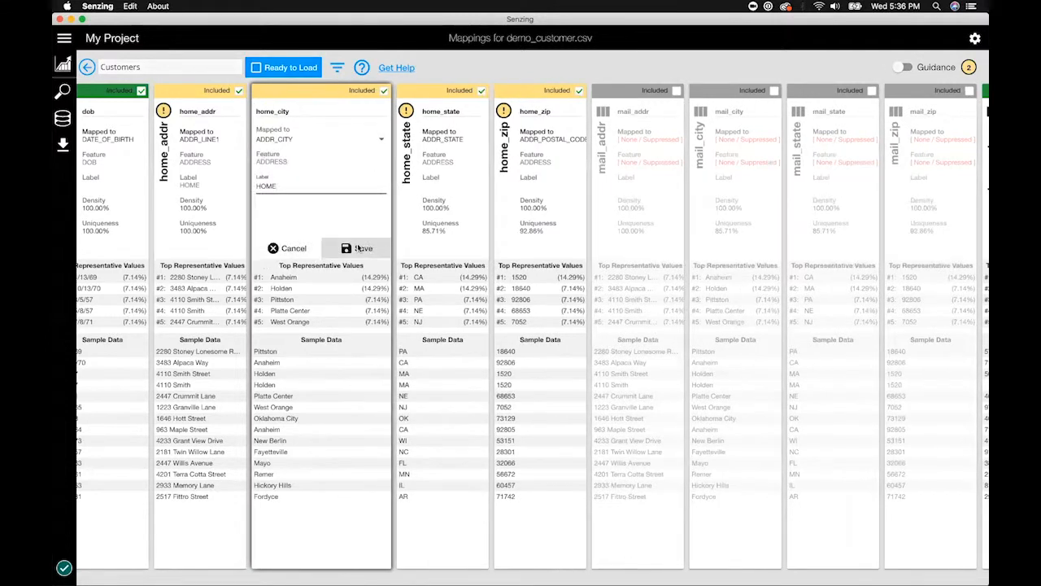
click(388, 181)
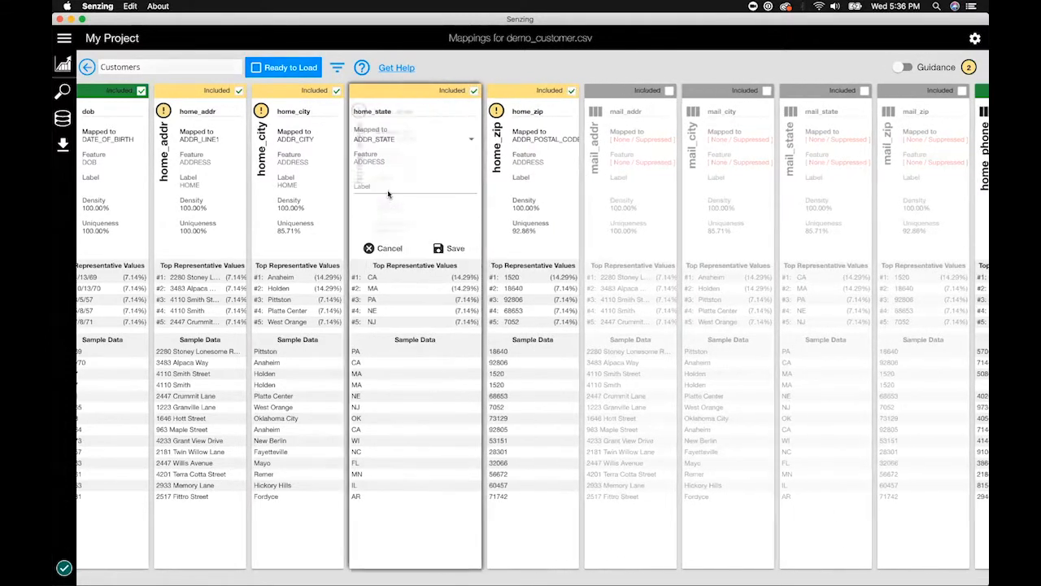
click(380, 206)
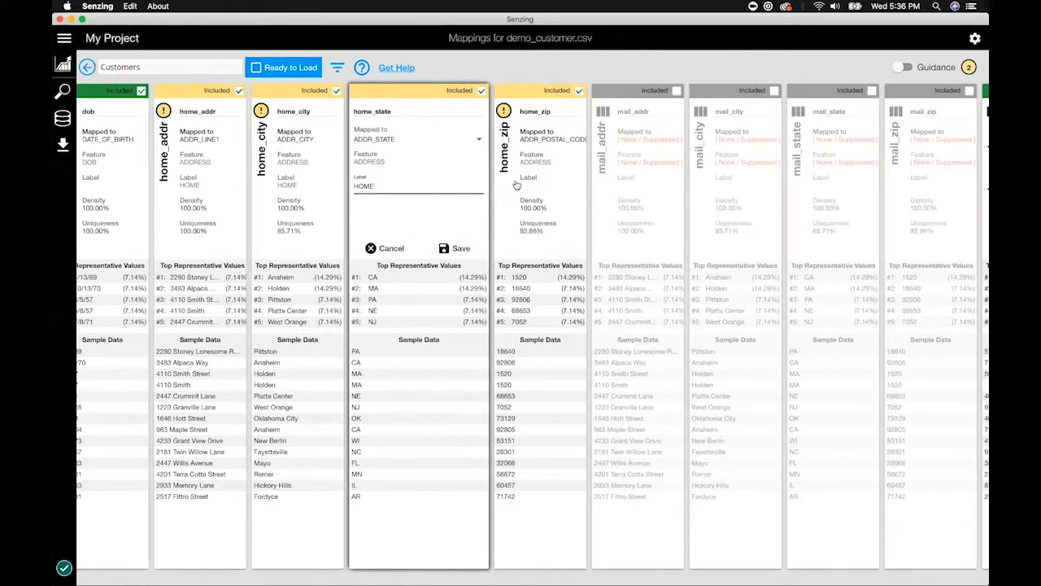
click(457, 249)
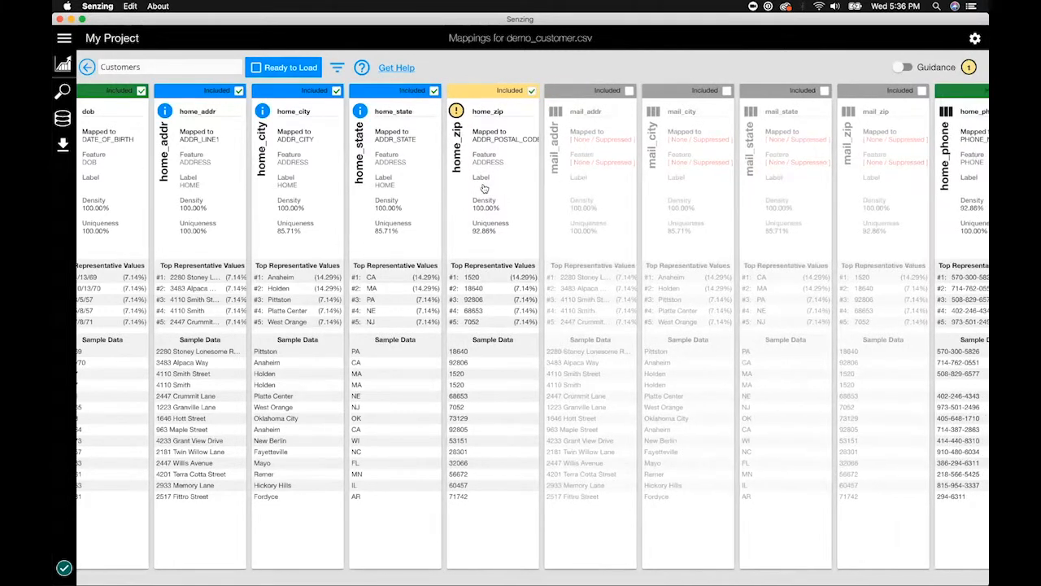
- Assign the HOME label to the home_zip column, check the mapping guidance and save the mapping
click(472, 189)
click(475, 208)
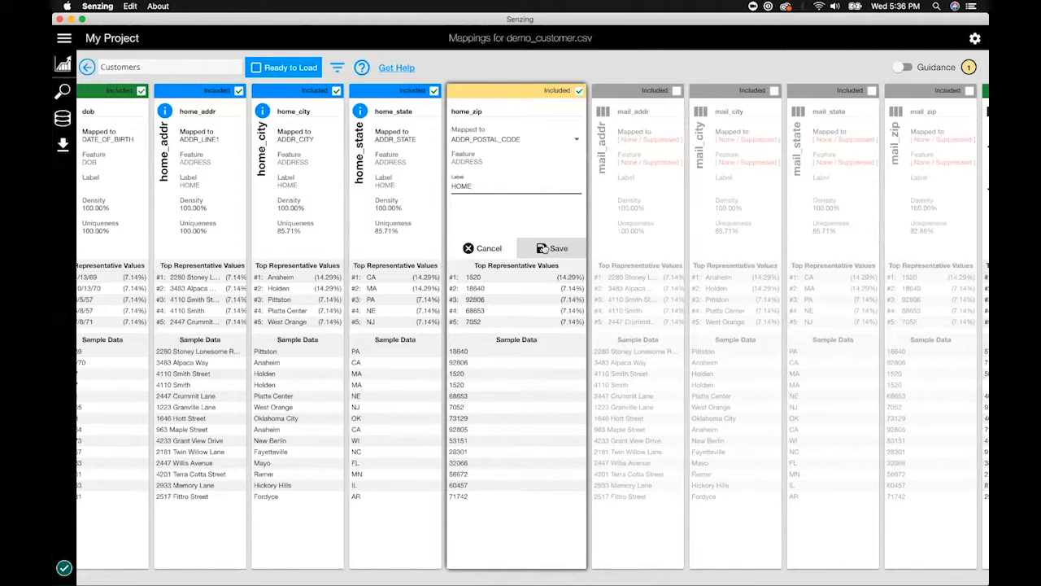
click(969, 68)
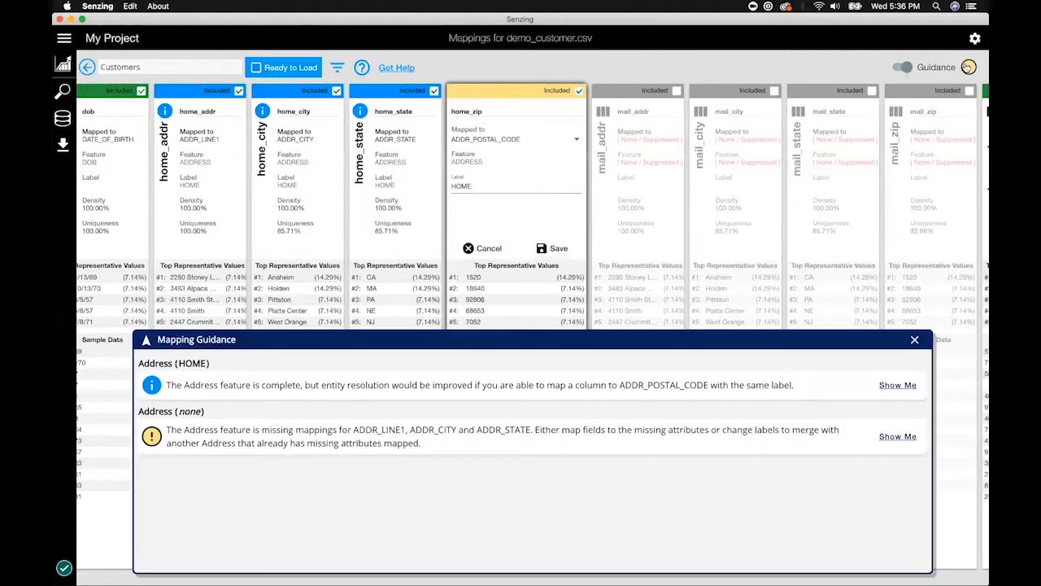
click(968, 67)
click(558, 249)
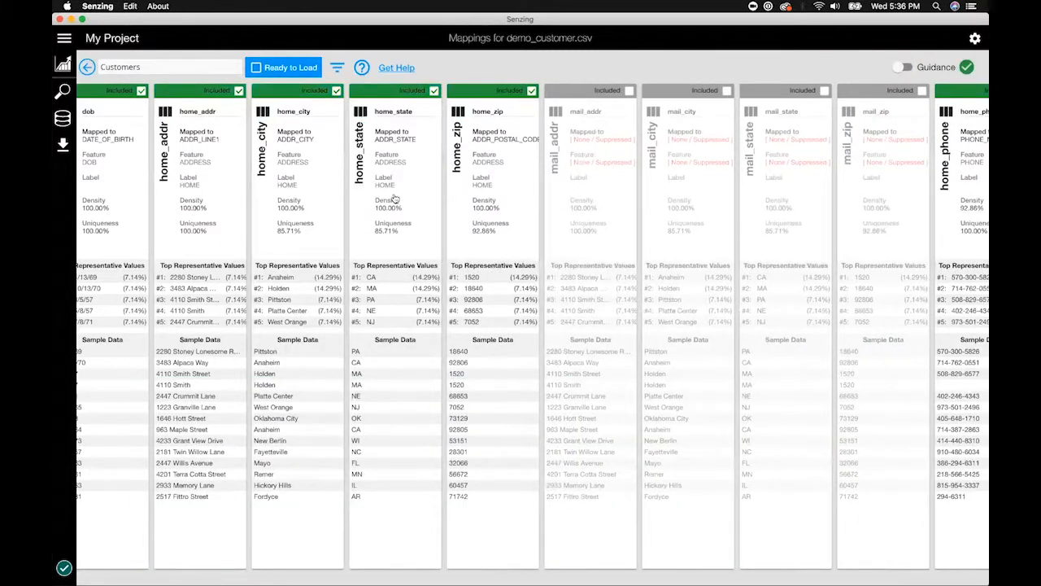
- Include the mail_addr, mail_city, mail_state and mail_zip columns in the mapping
click(630, 91)
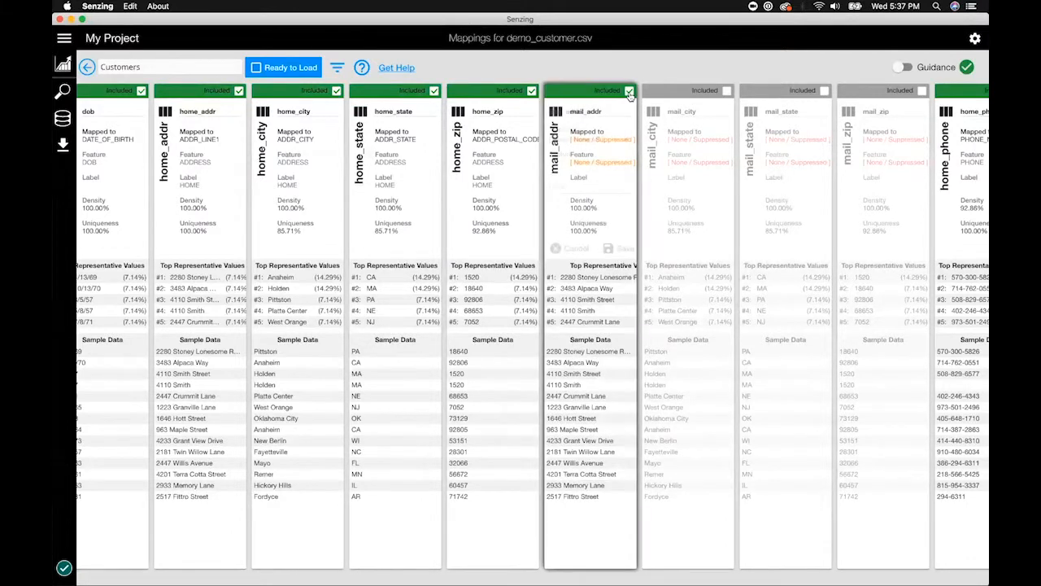
click(774, 90)
click(873, 91)
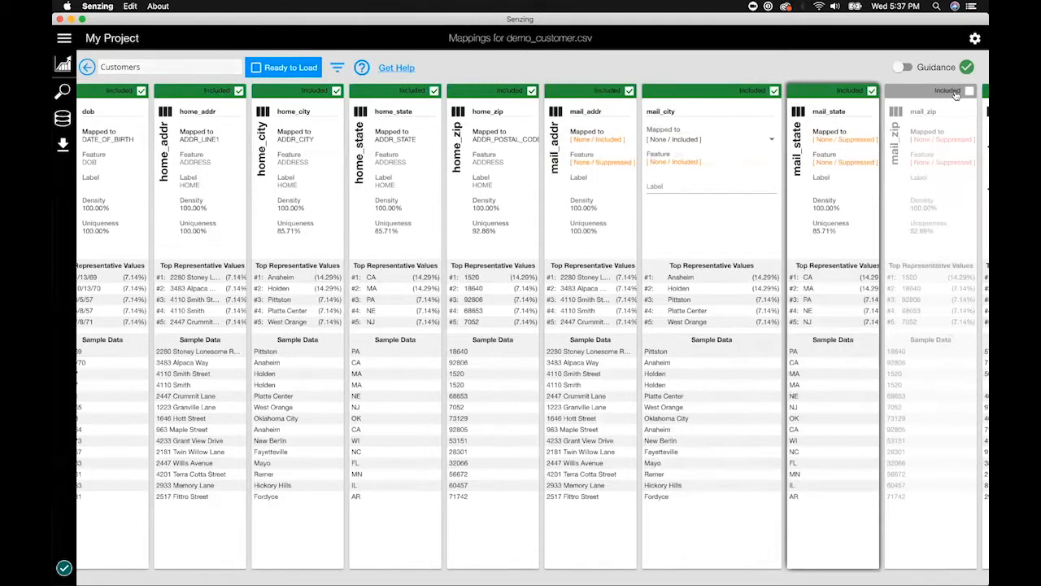
click(970, 90)
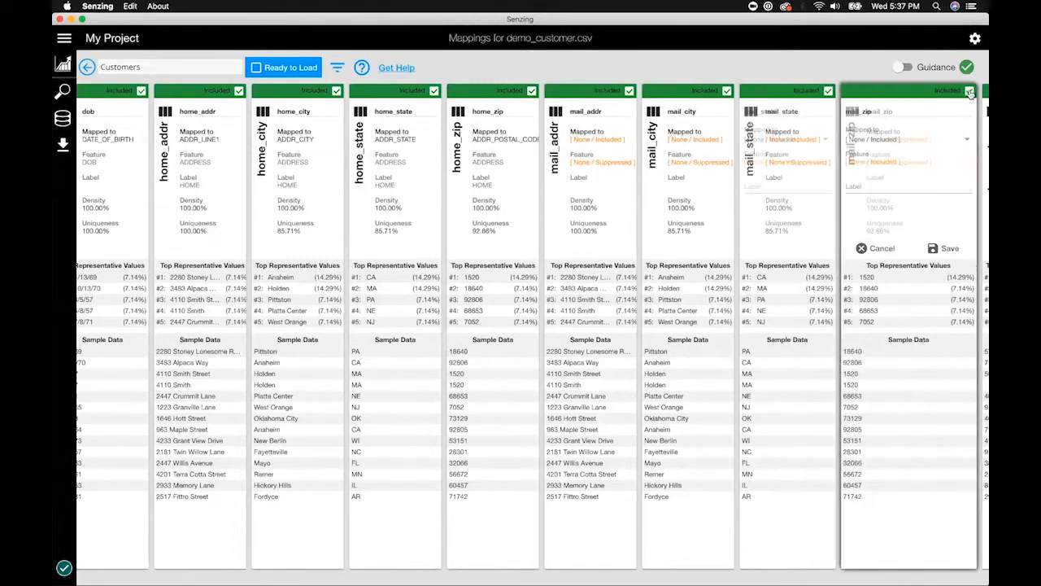
- Map the mail_addr column to ADDR_LINE1, label it MAILING and save its mapping
click(596, 140)
click(650, 140)
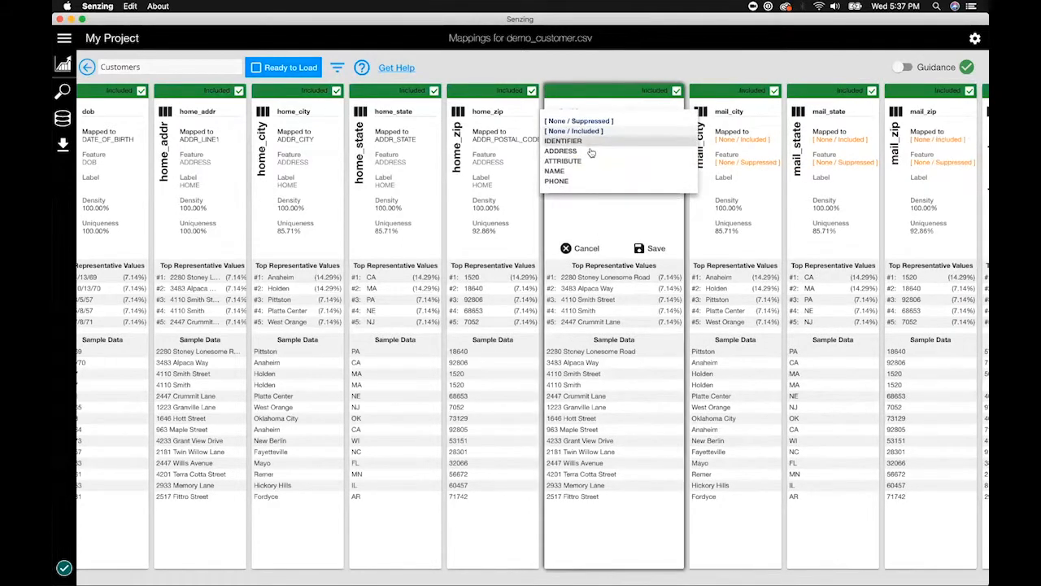
click(593, 151)
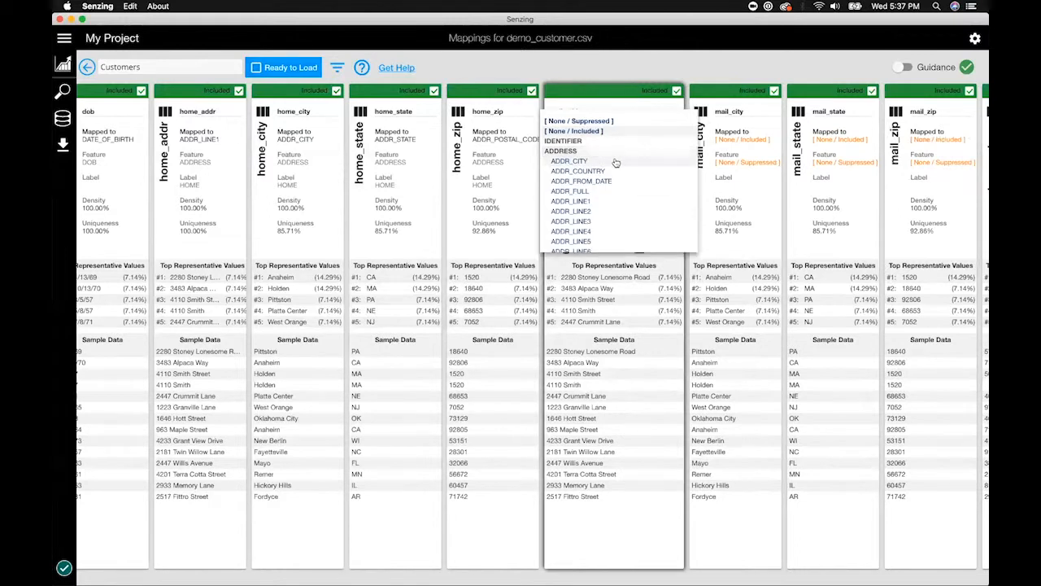
click(593, 201)
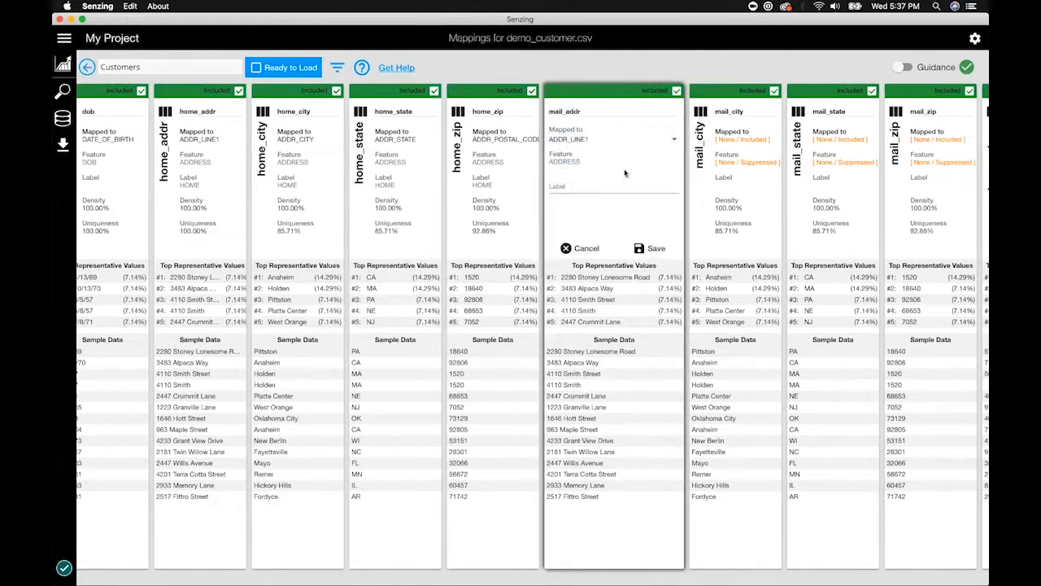
click(589, 185)
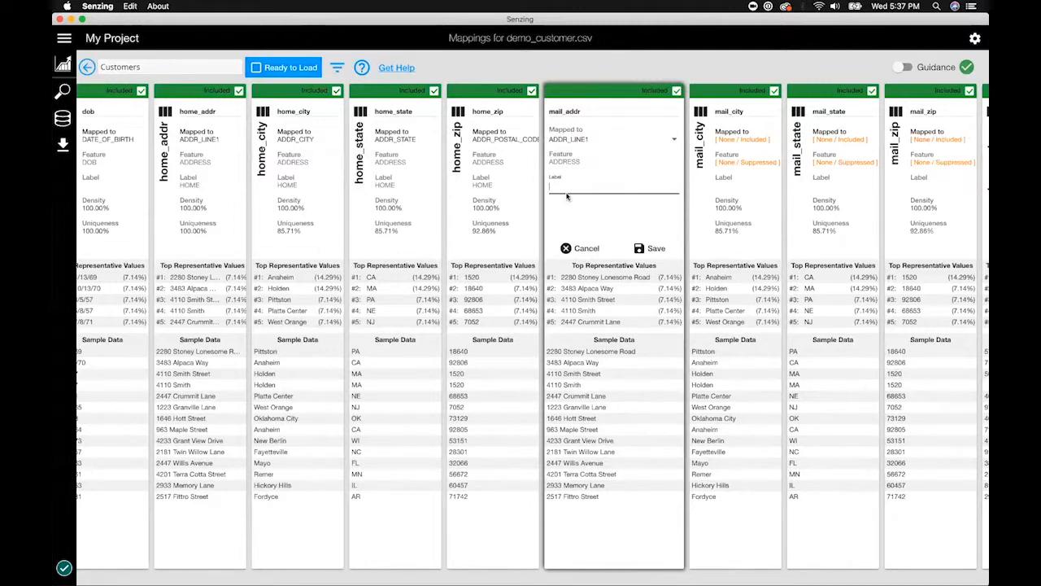
text(M)
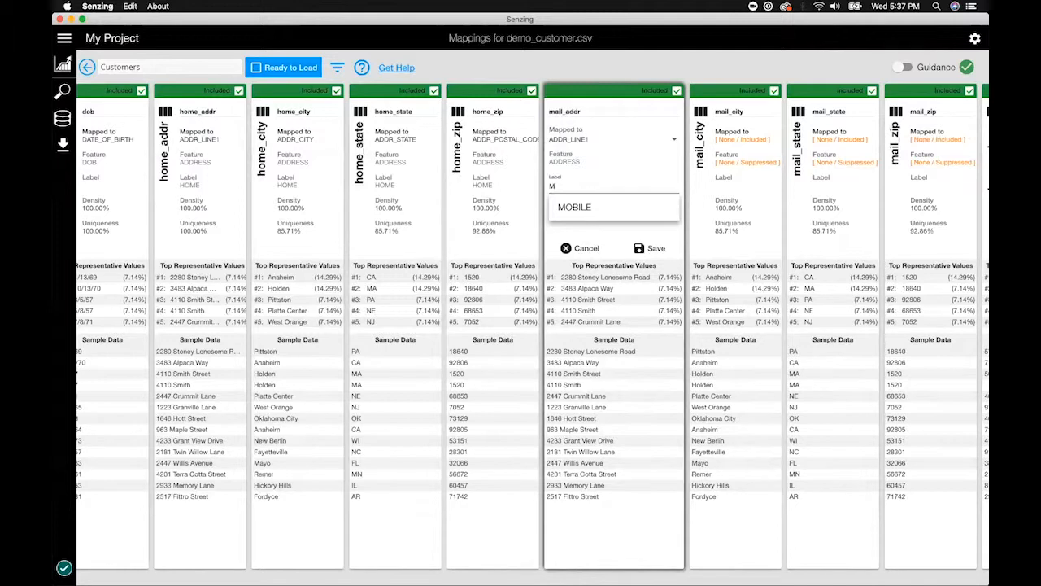
text(AILING)
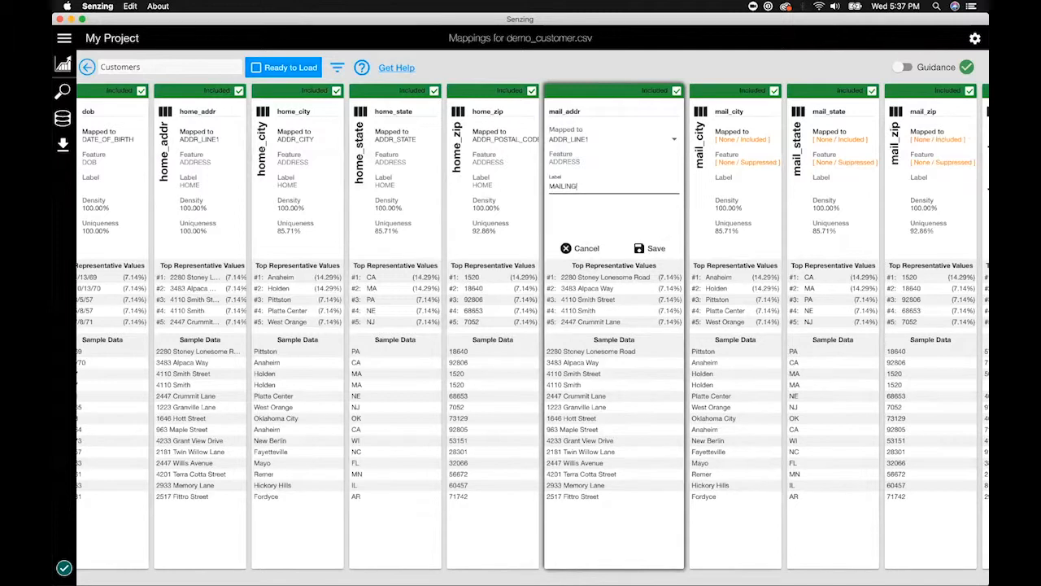
click(651, 248)
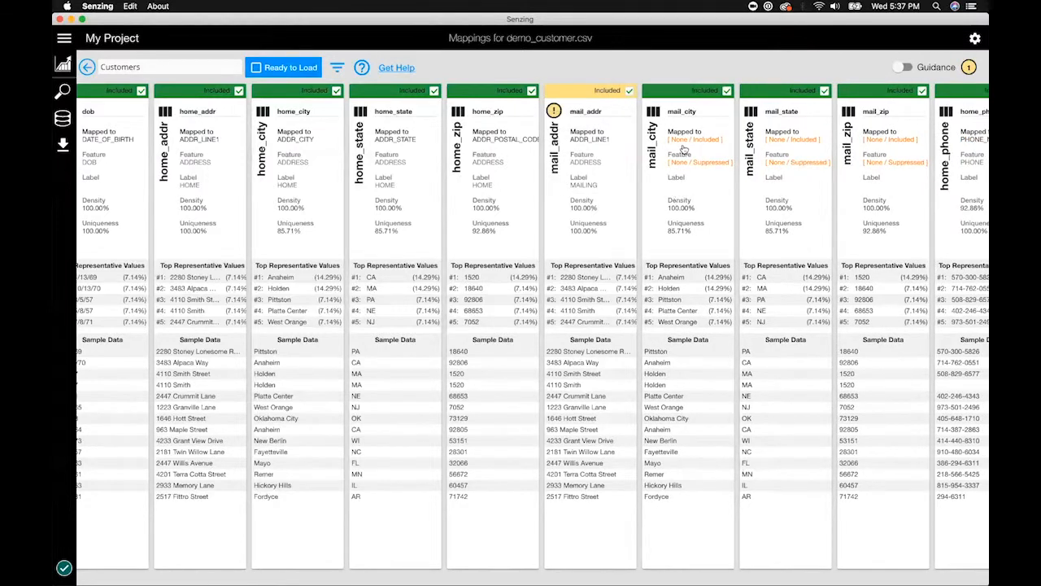
- Map the mail_city column to ADDR_CITY with the existing MAILING label and save its mapping
click(682, 146)
click(677, 140)
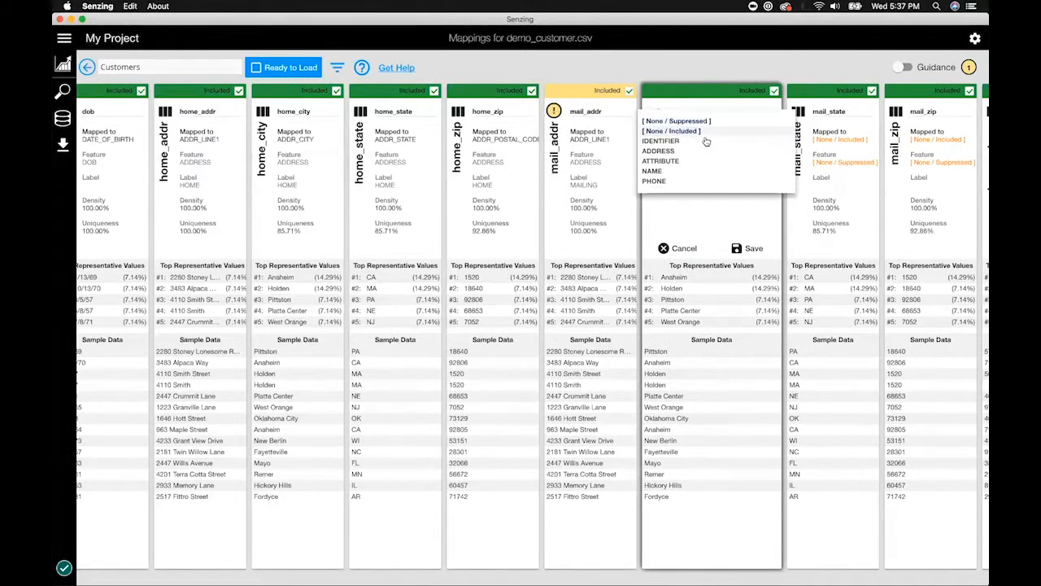
click(661, 151)
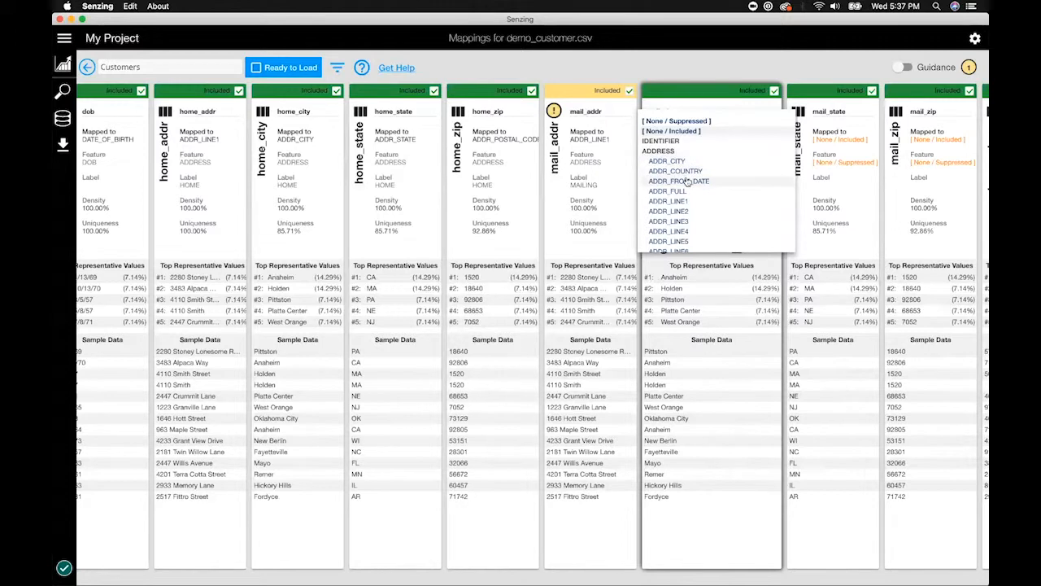
click(678, 162)
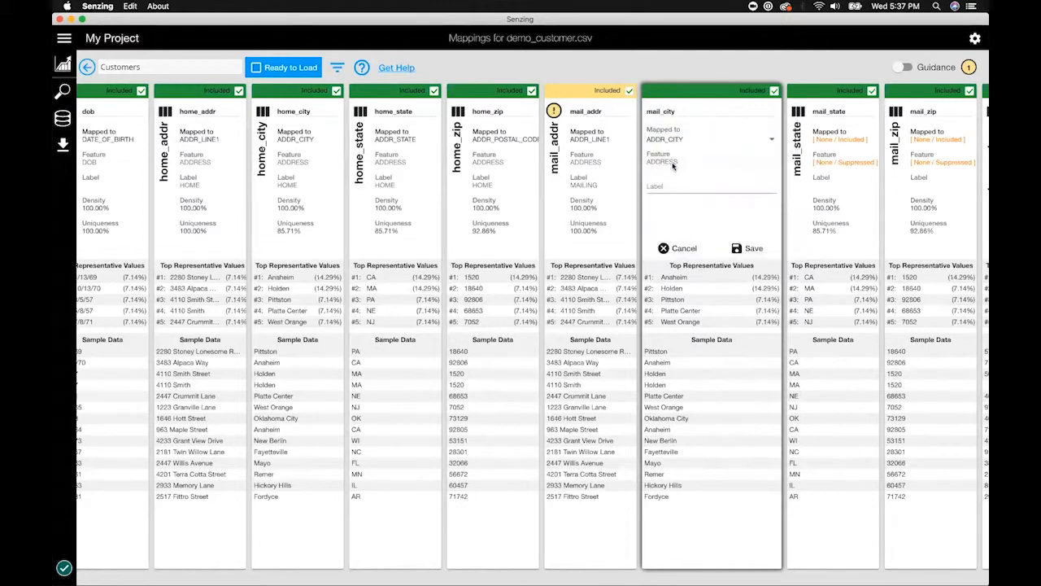
click(672, 186)
click(675, 207)
click(750, 248)
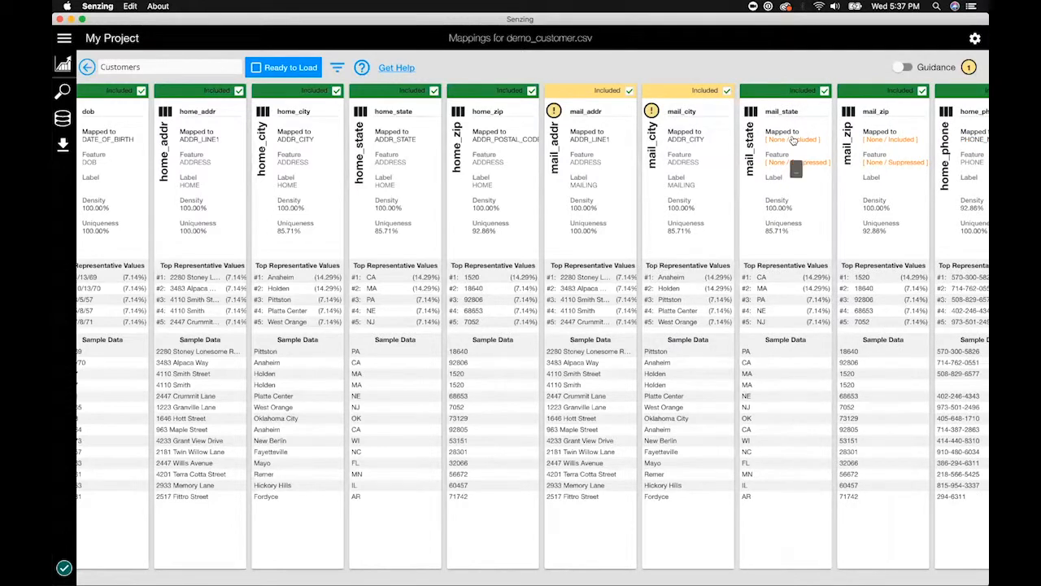
- Map the mail_state column to ADDR_STATE with the MAILING label and save its mapping
click(793, 139)
click(782, 139)
click(793, 151)
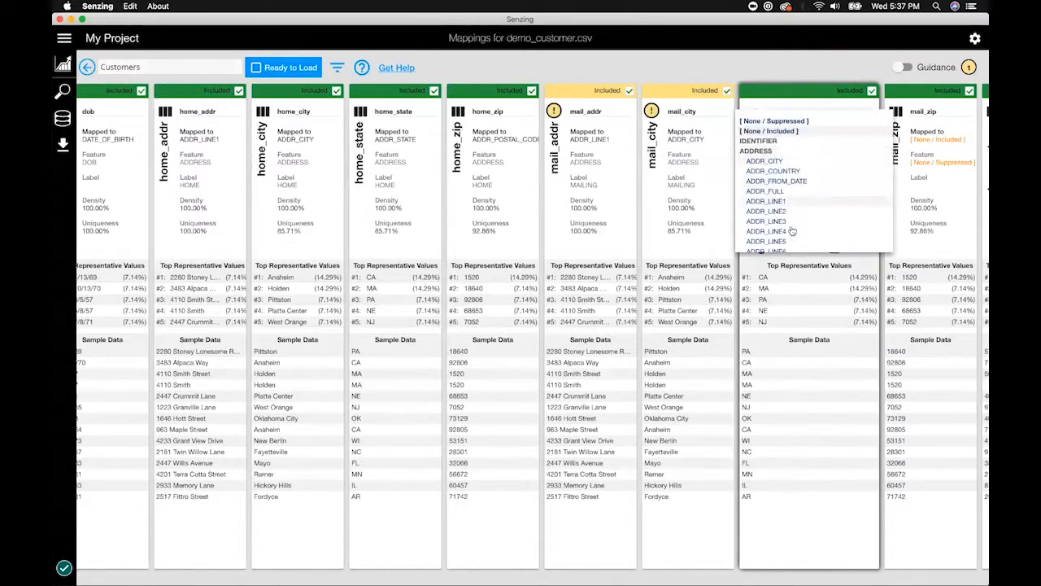
scroll(791, 231, down, 3)
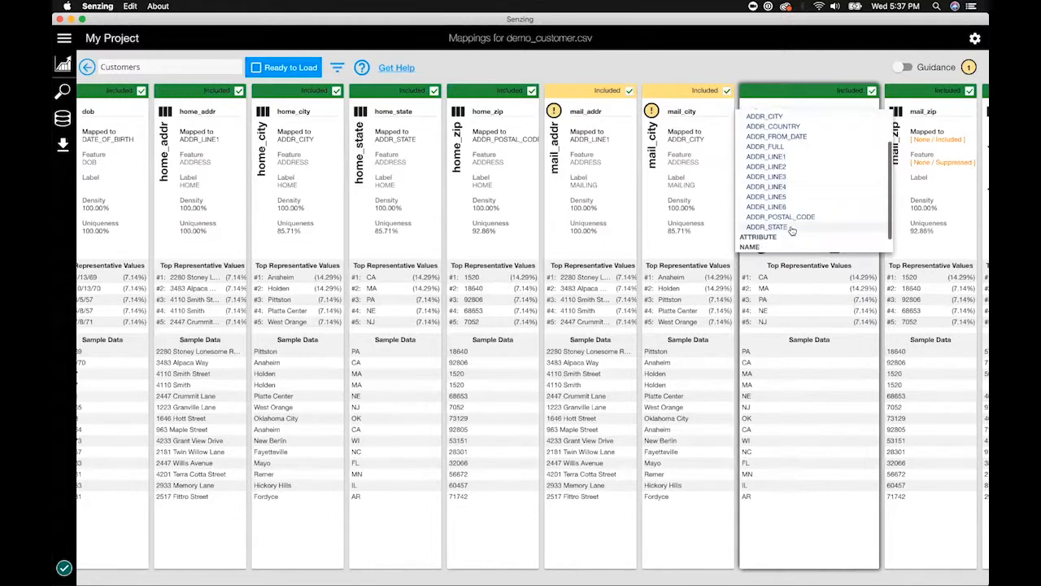
click(789, 228)
click(765, 186)
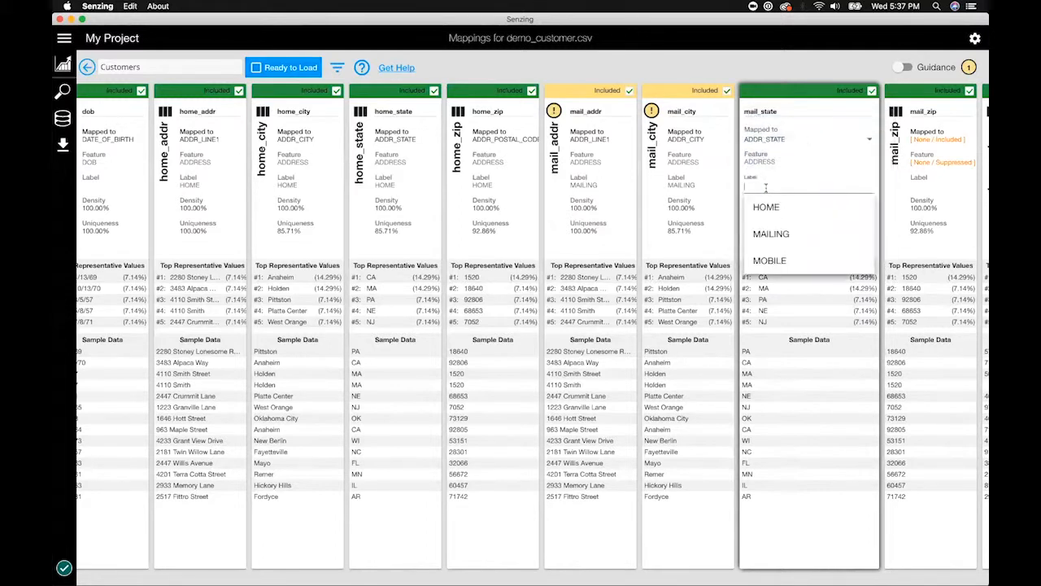
click(782, 235)
click(837, 249)
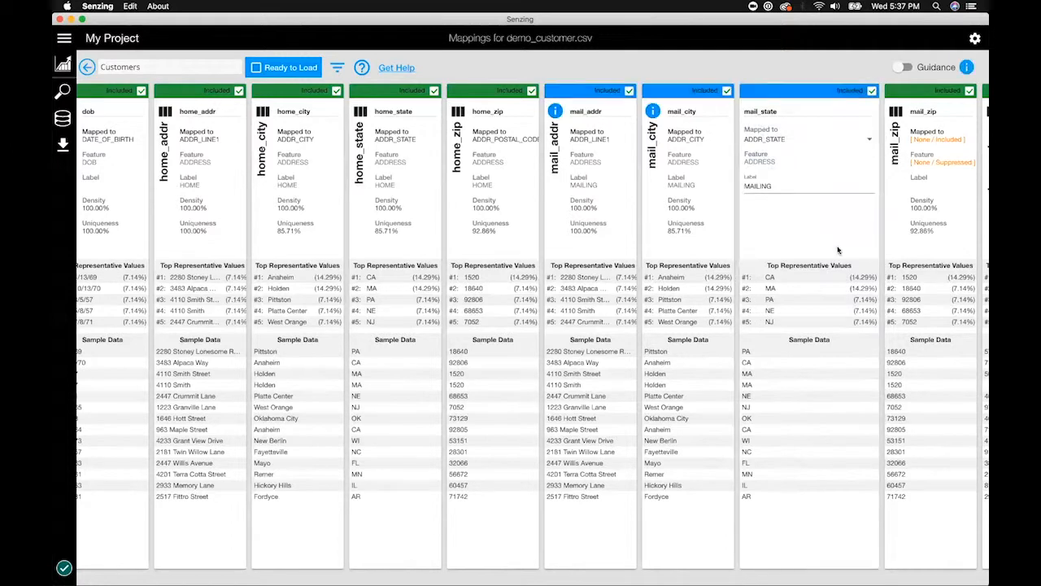
- Map the mail_zip column to ADDR_POSTAL_CODE, give it the same MAILING label as the other mail columns and save its mapping
click(888, 141)
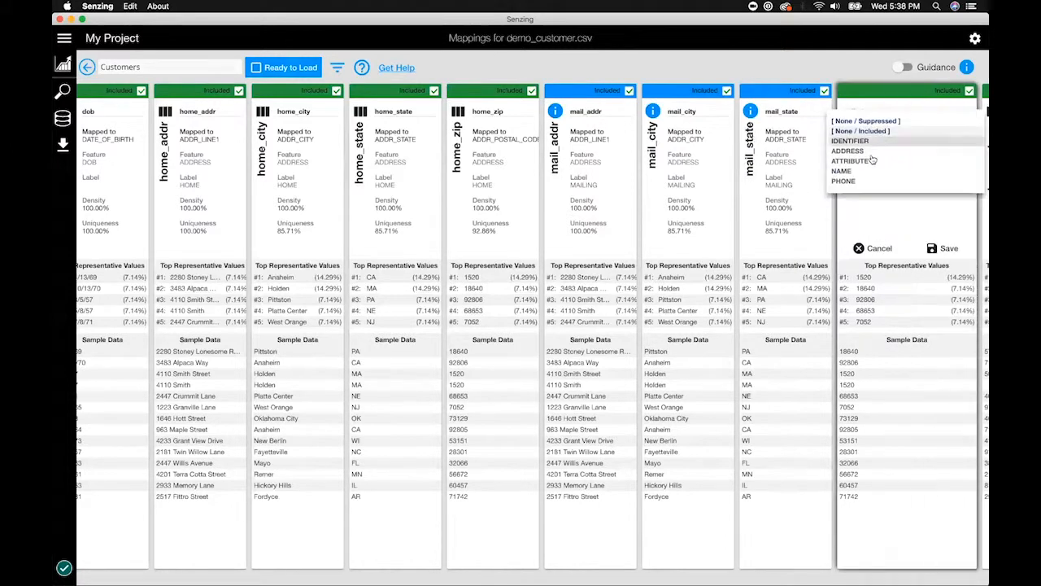
scroll(873, 244, down, 3)
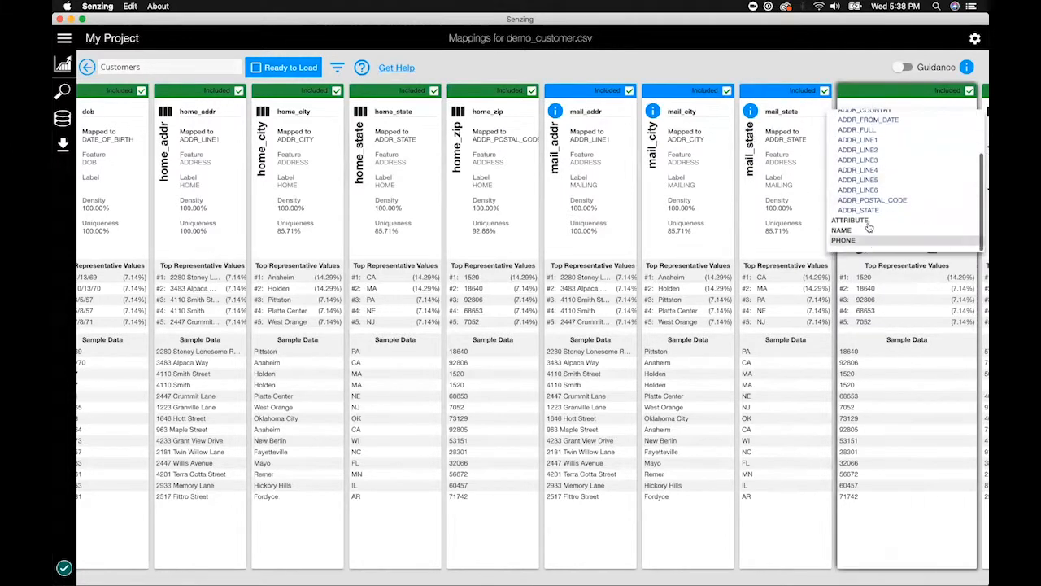
click(875, 200)
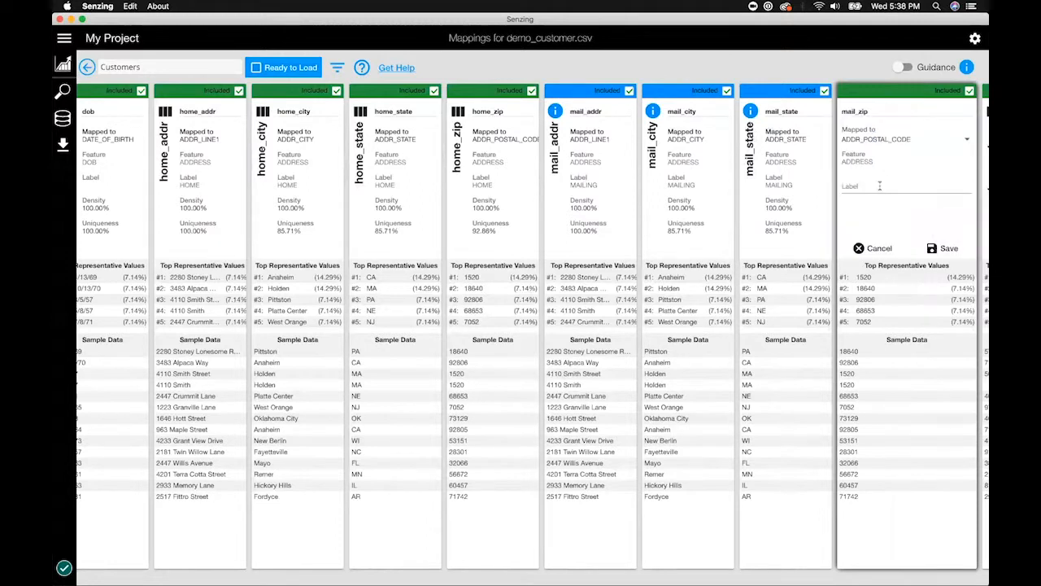
click(893, 188)
click(874, 205)
click(944, 248)
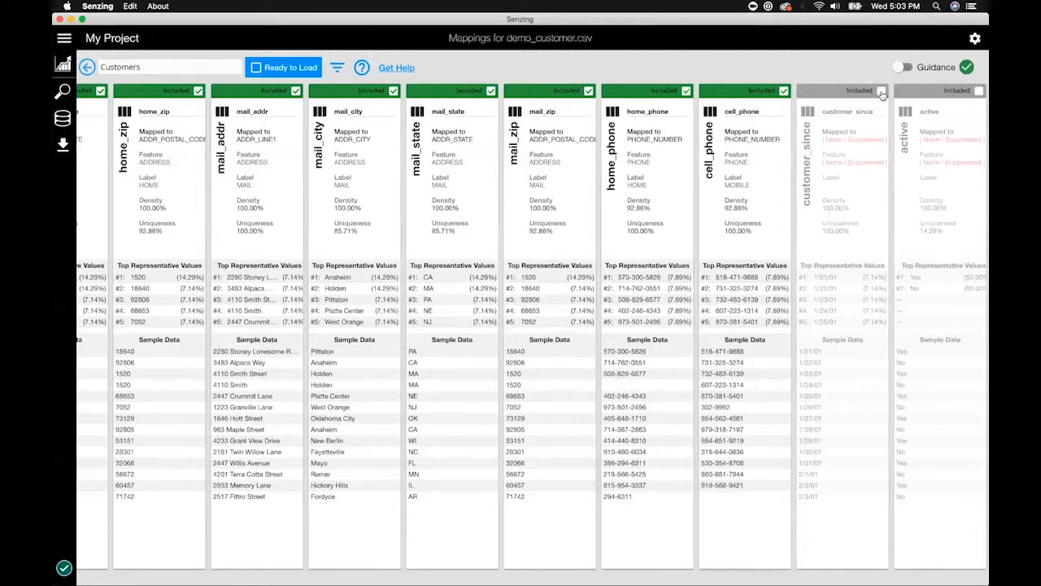
- Include the customer_since column as None / Included, without a feature or label, and save its mapping
click(882, 92)
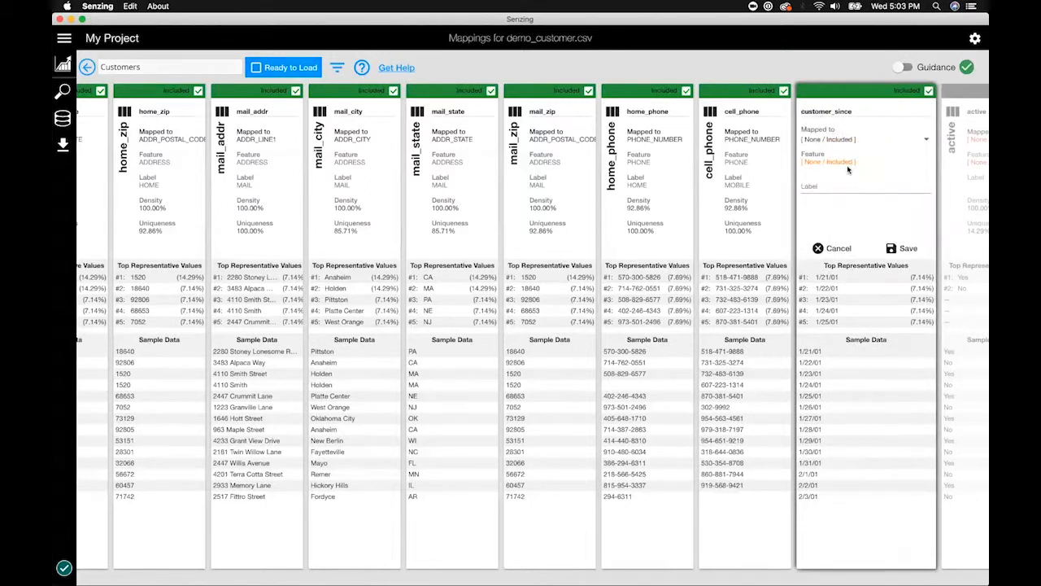
click(899, 247)
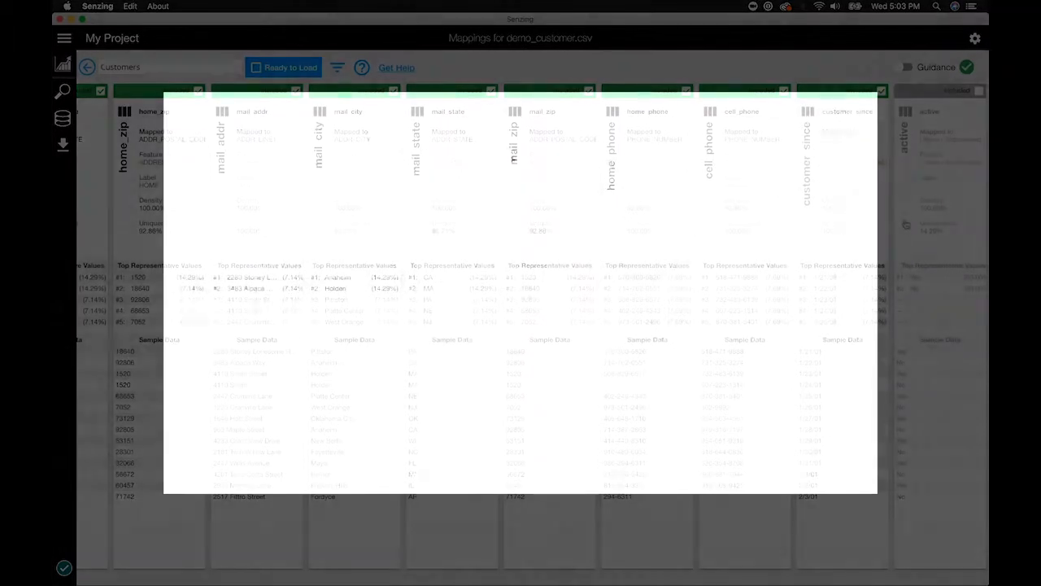